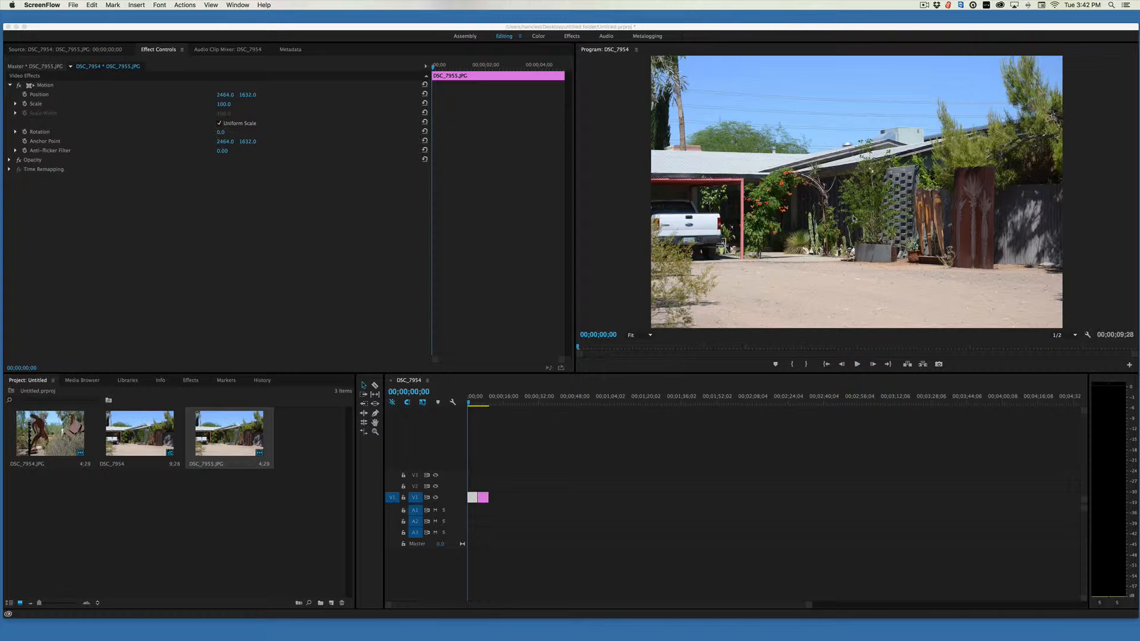
Return the playhead to the sequence start, select the first timeline clip DSC_7955.JPG and expand its Motion properties.
scroll(840, 200, down, 10)
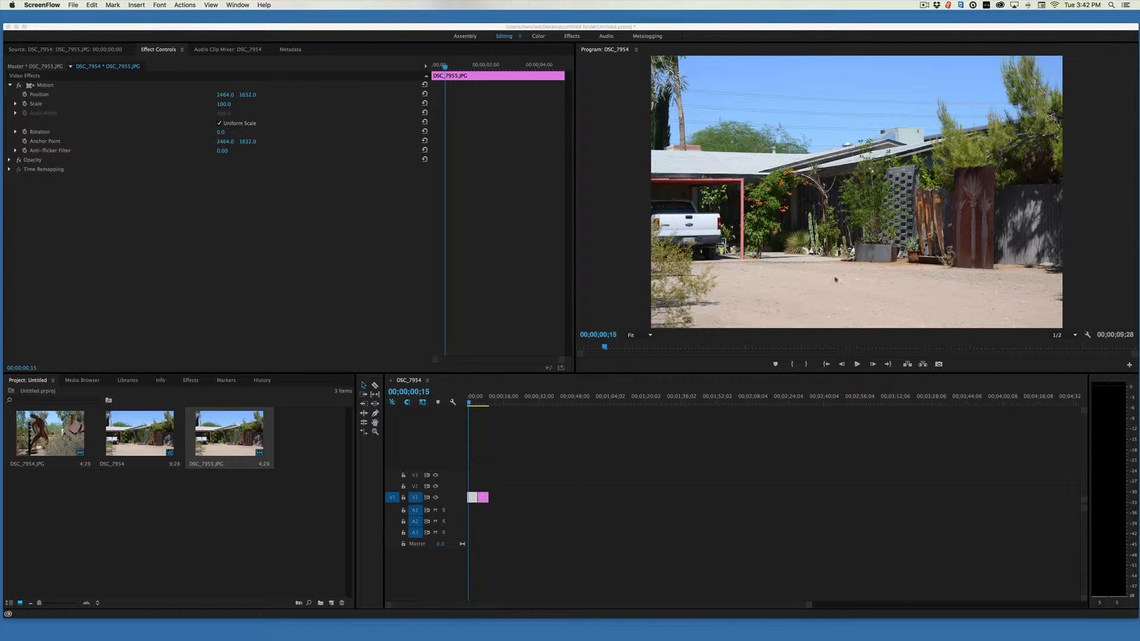
click(473, 409)
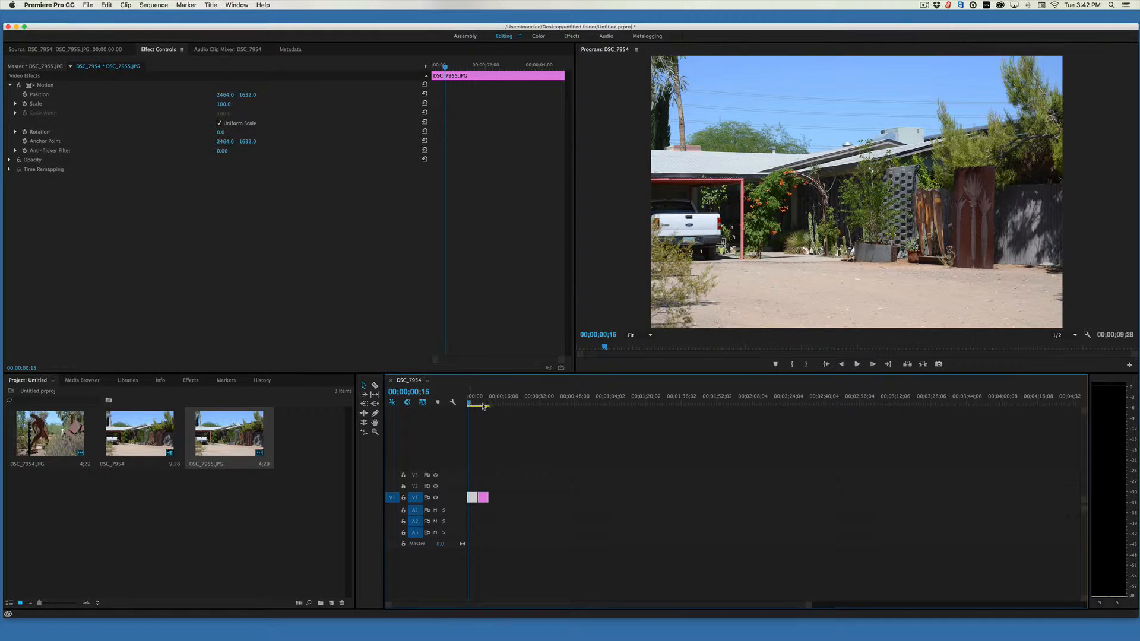
mouse_move(474, 403)
mouse_down()
mouse_move(485, 404)
mouse_move(467, 404)
mouse_up()
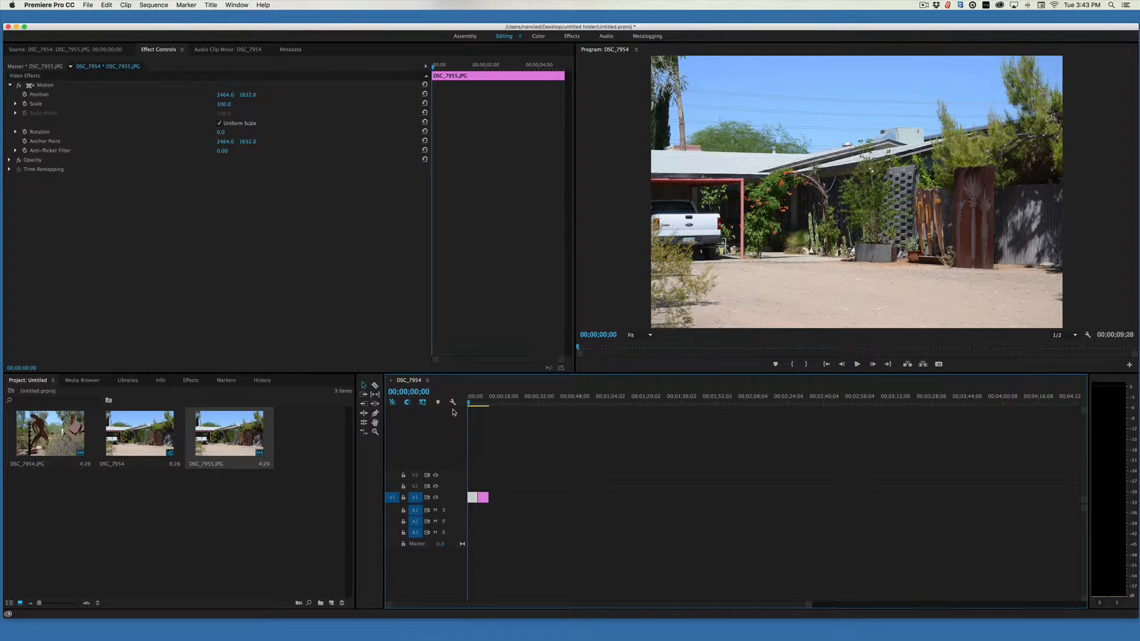
click(10, 86)
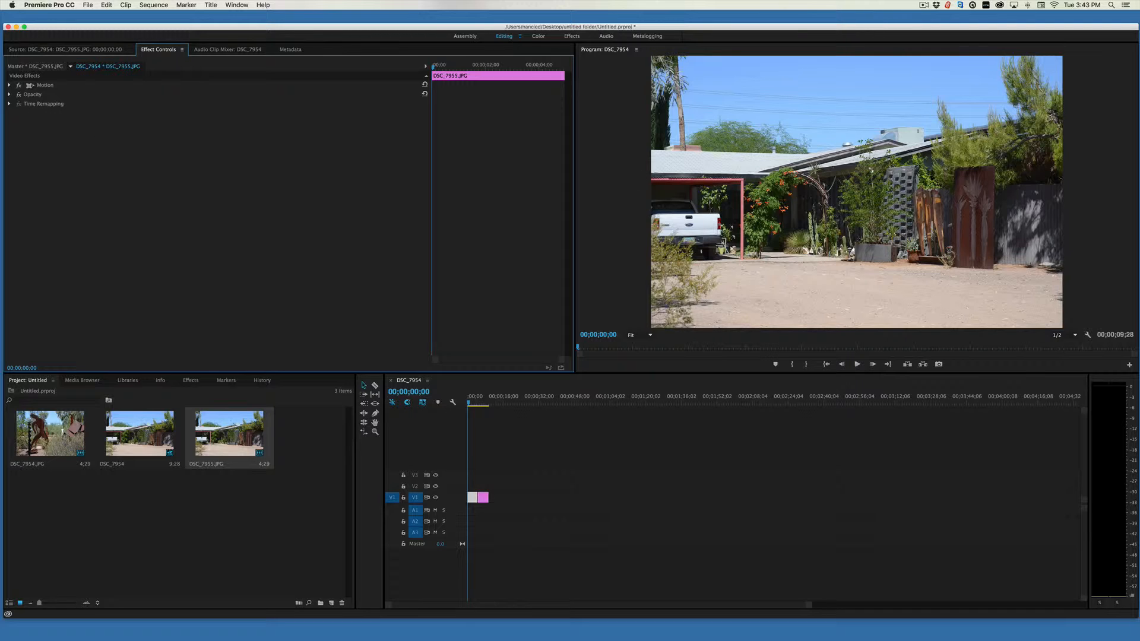
double_click(471, 497)
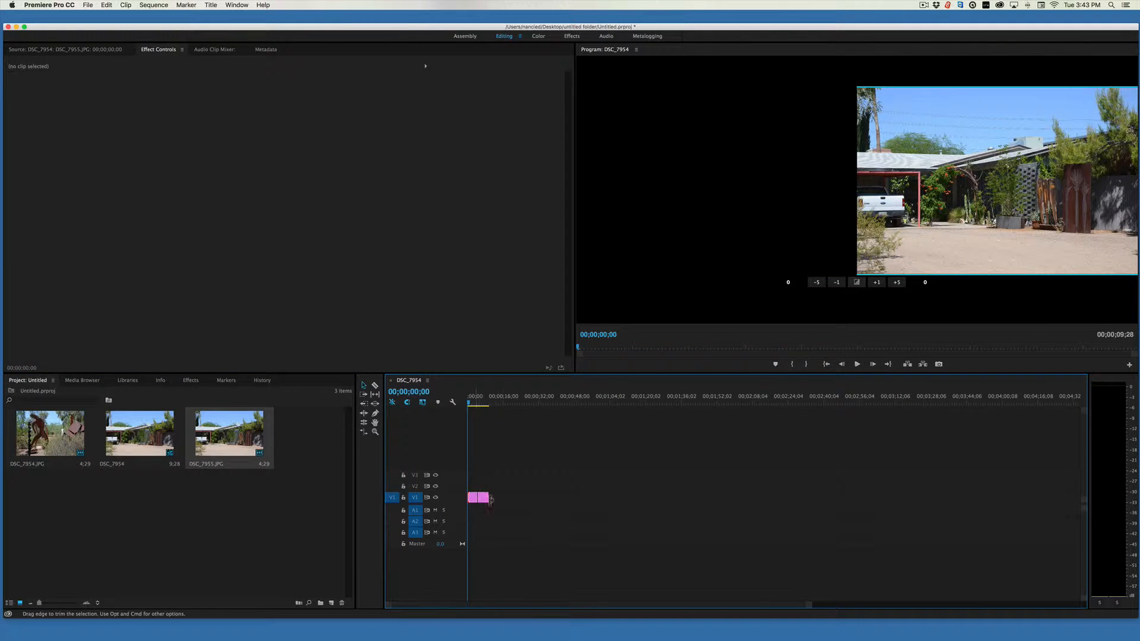
click(584, 504)
double_click(473, 500)
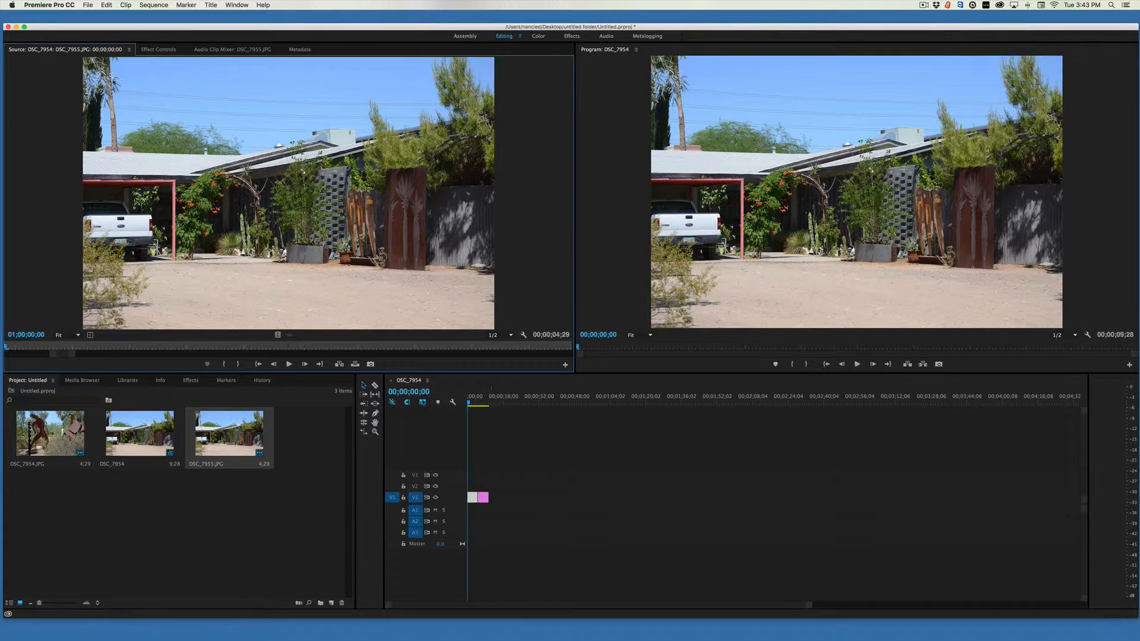
click(162, 52)
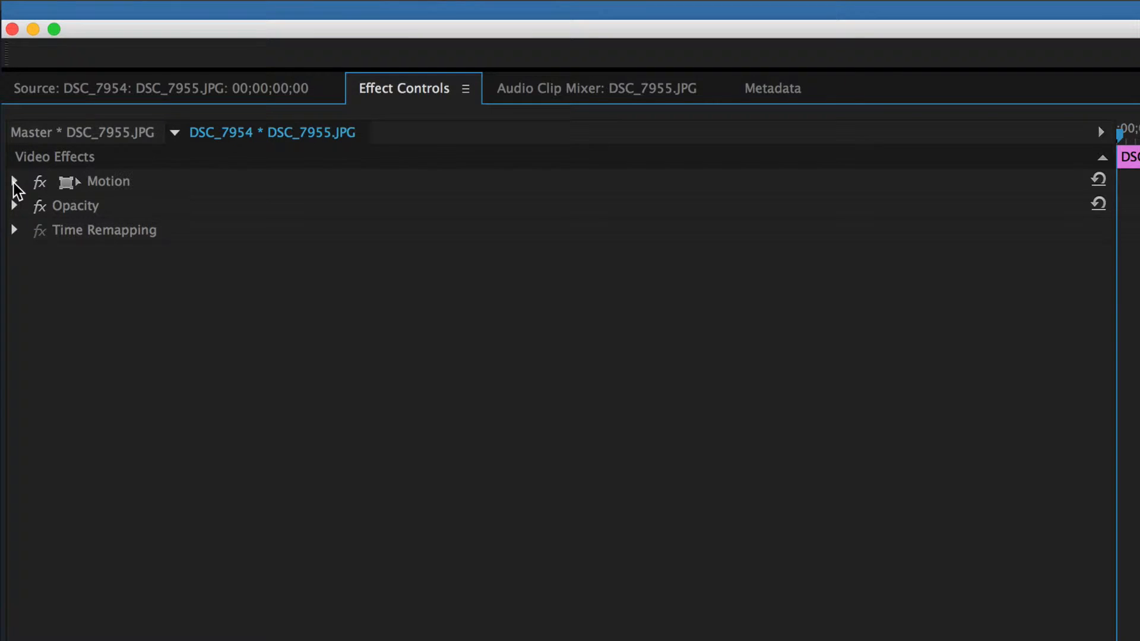
click(15, 182)
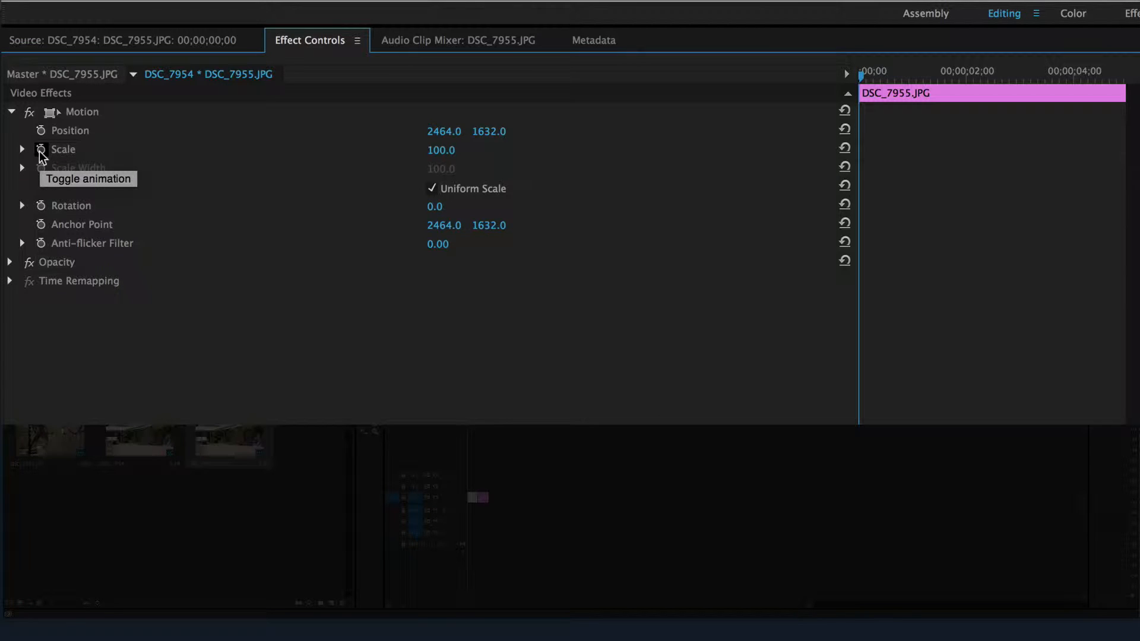
Animate the first clip's Scale with keyframes from 100 at 00;00;00;00 to 260 at 00;00;01;22.
click(41, 150)
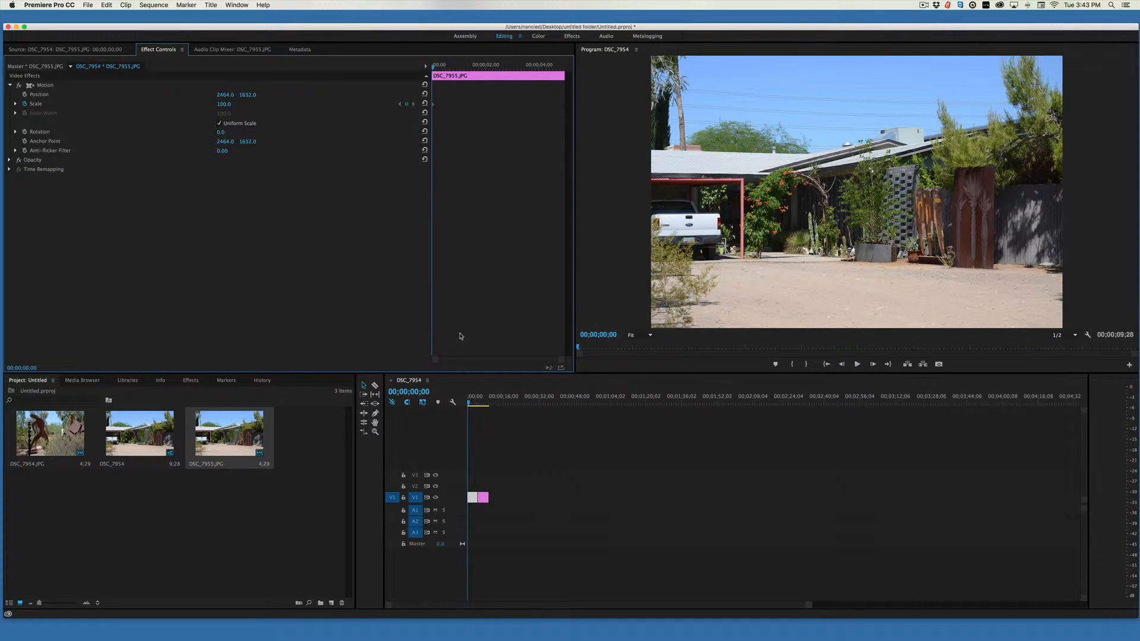
drag(433, 68, 479, 75)
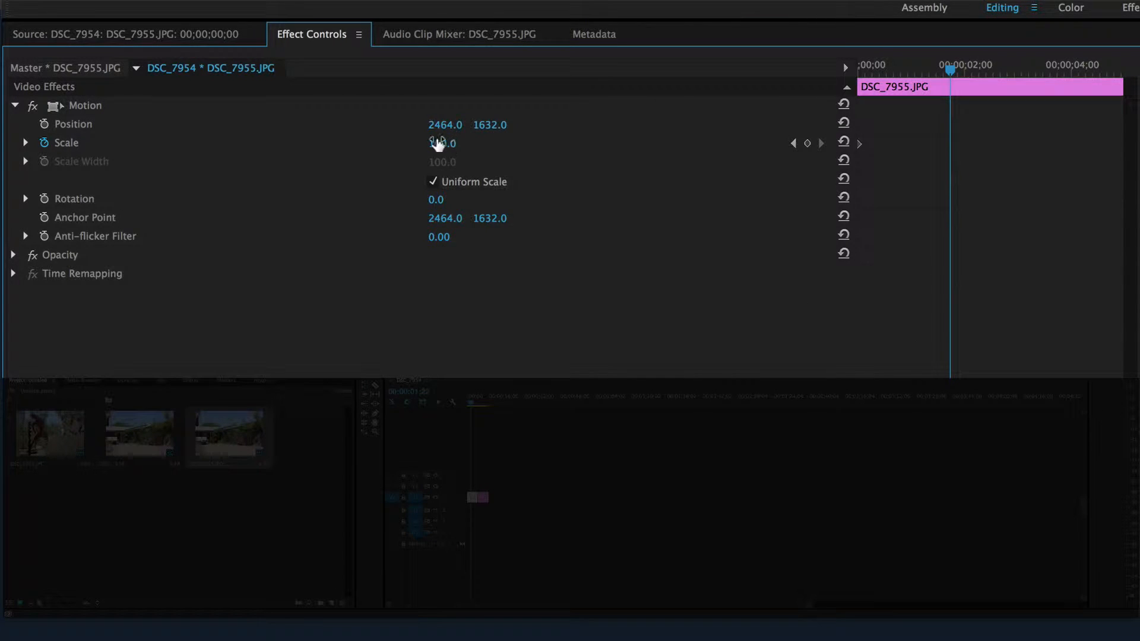
drag(437, 149, 442, 142)
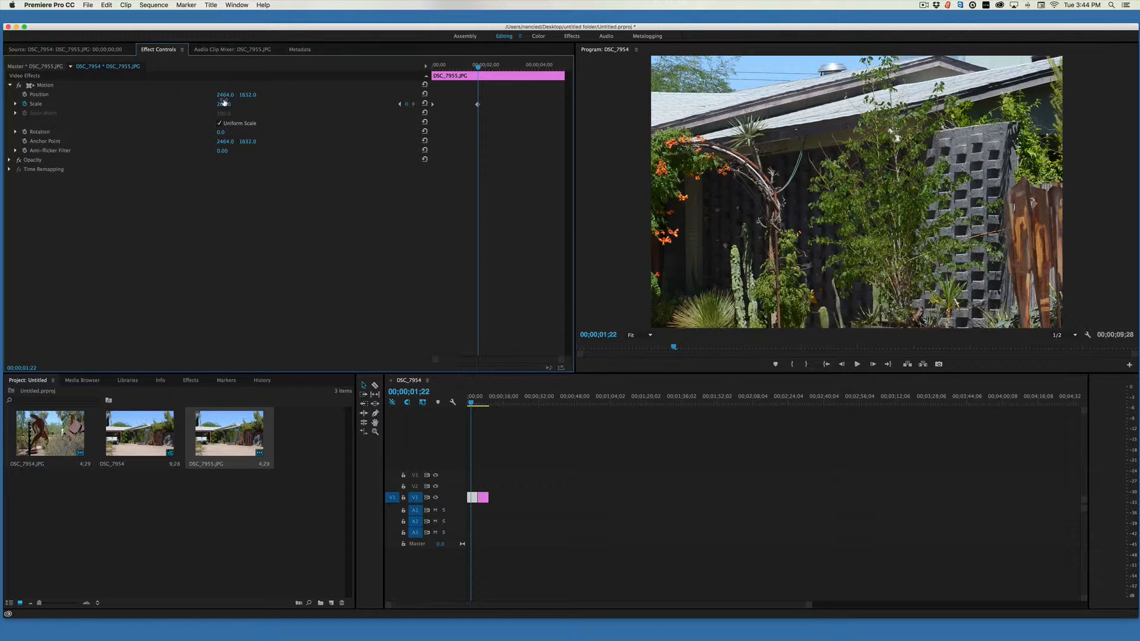
Keyframe the first clip's Position at 00;00;00;00, and at 00;00;01;22 move the image to about -586.7, 826.7 to frame the rusted palm panel.
drag(476, 70, 433, 70)
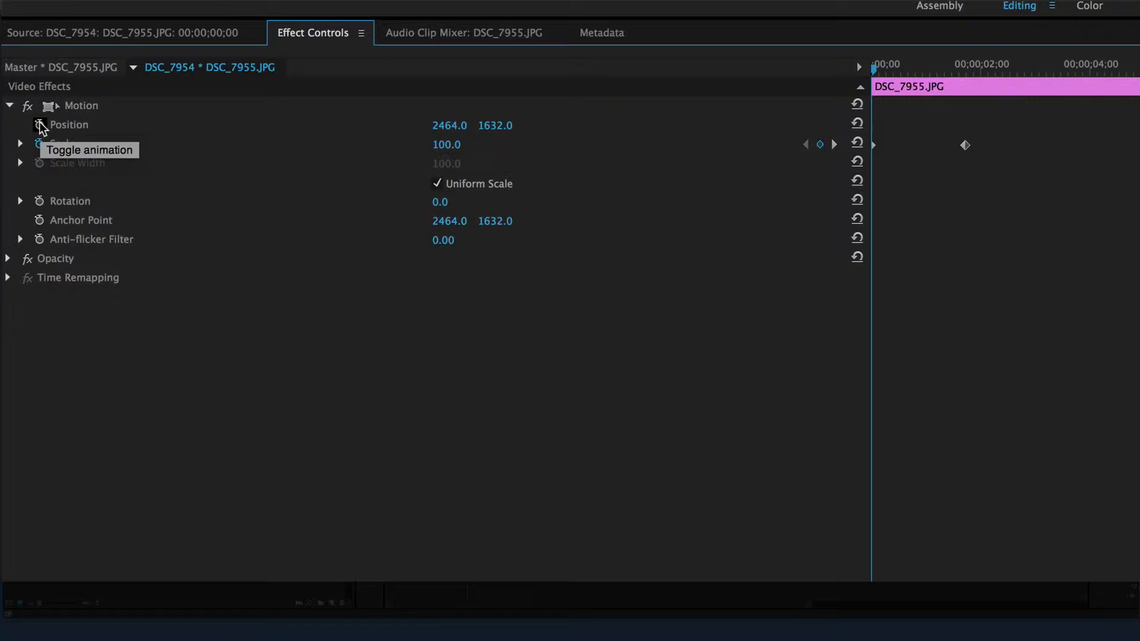
click(40, 125)
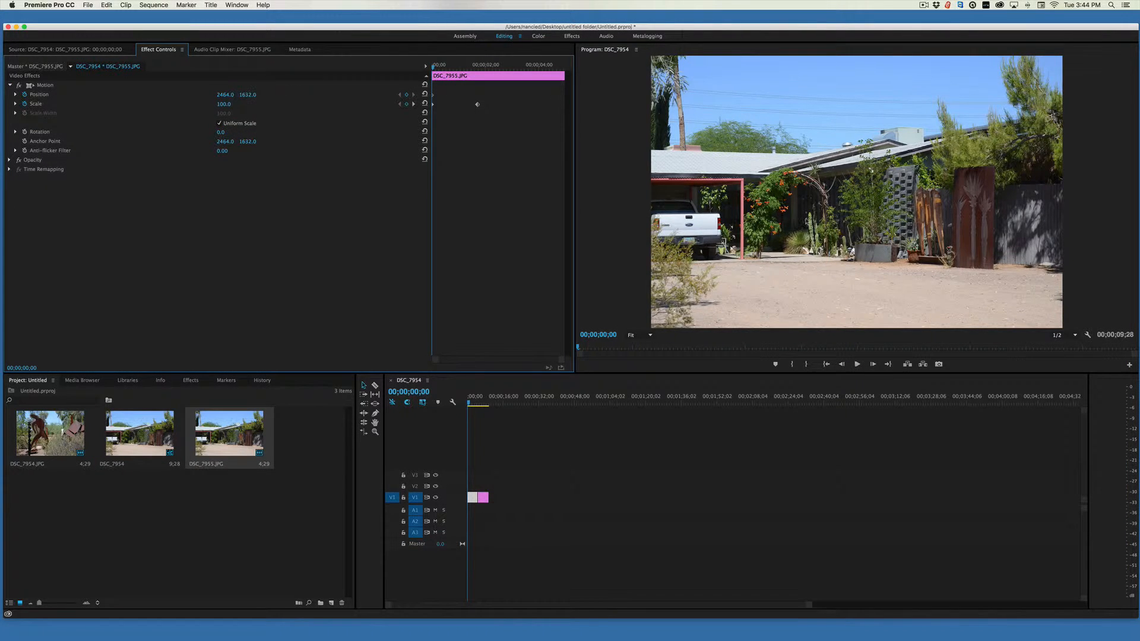
click(833, 223)
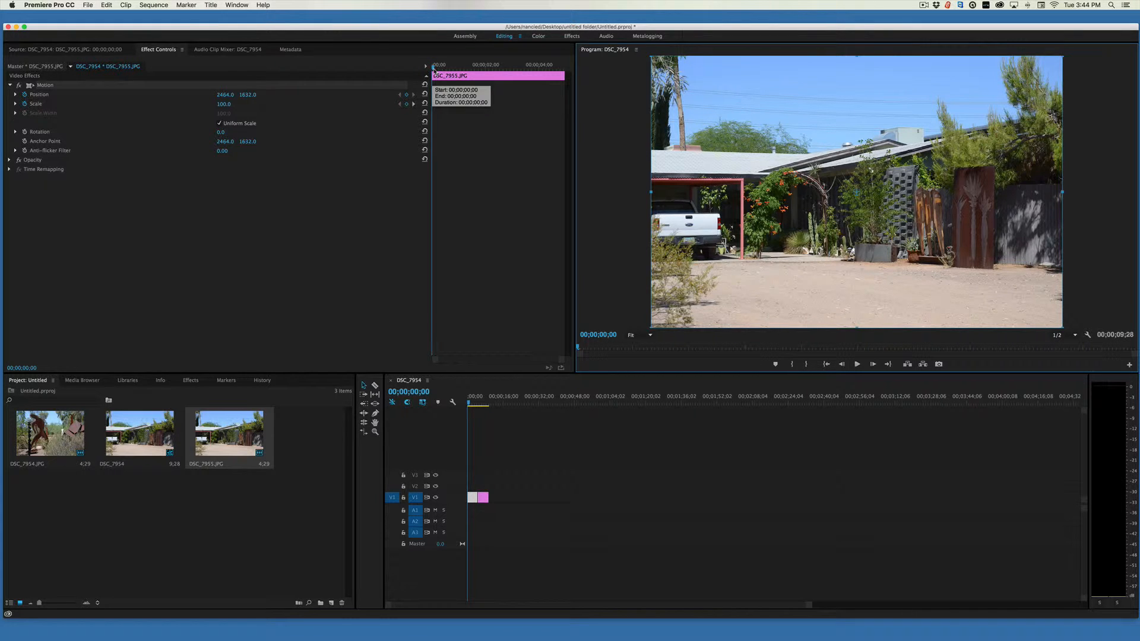
drag(433, 69, 481, 77)
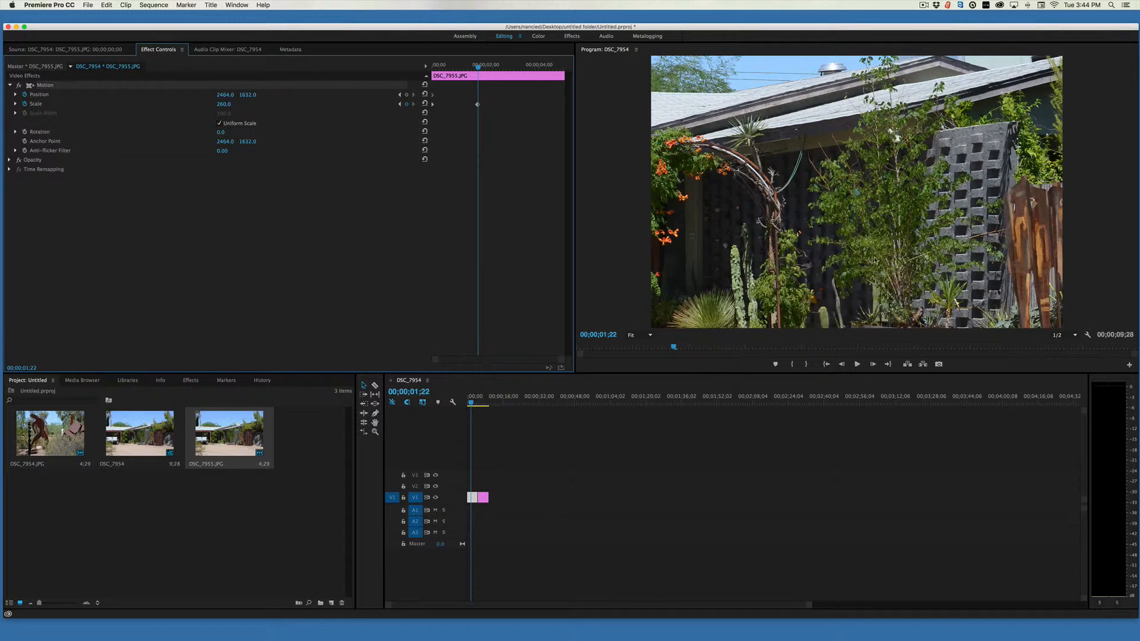
drag(906, 271, 651, 204)
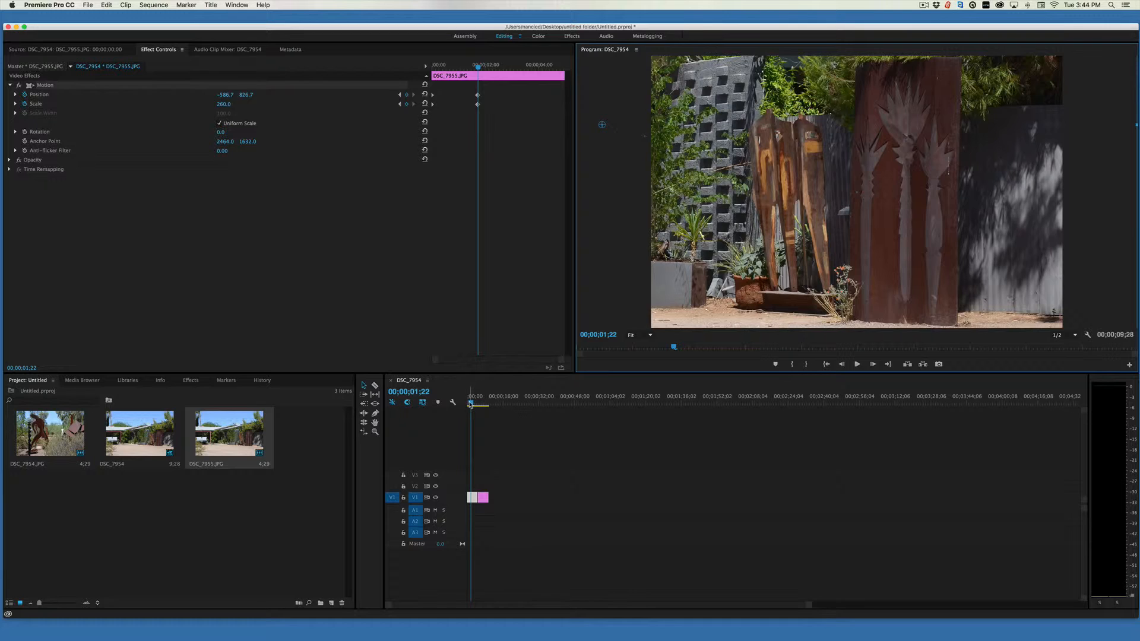
Play the sequence from the start to review the first clip's zoom and pan.
drag(470, 403, 467, 403)
key(space)
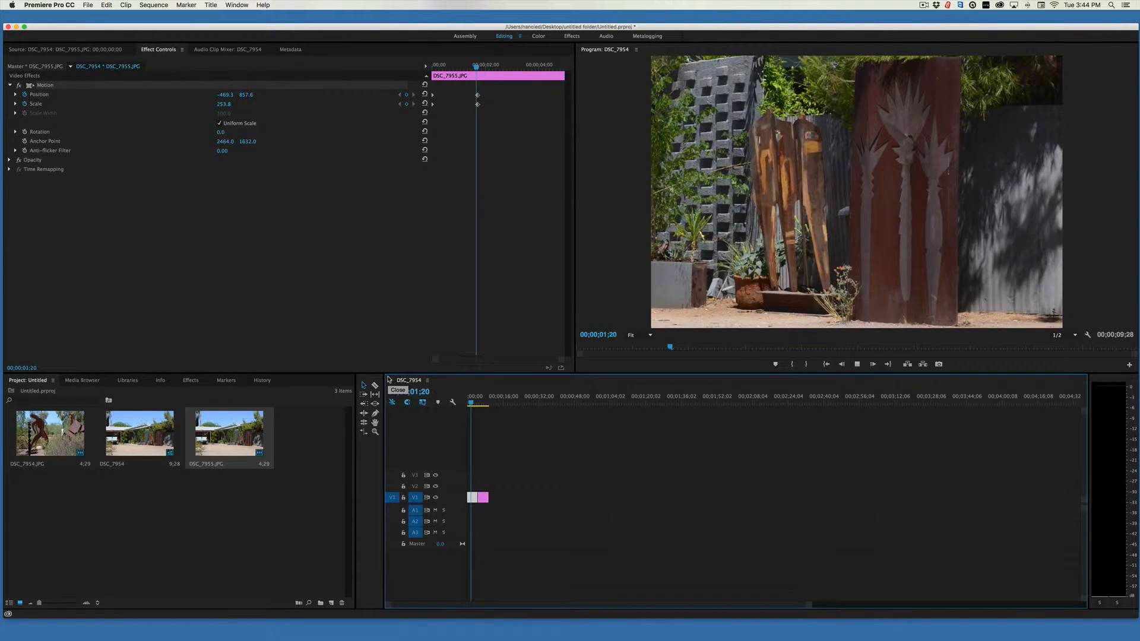
key(space)
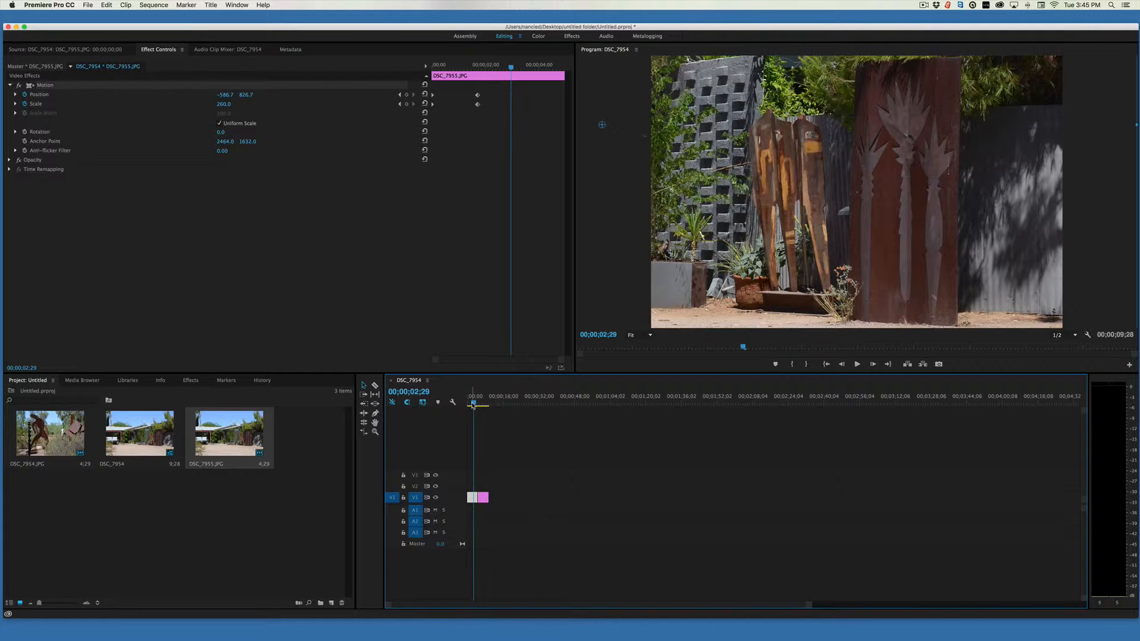
Select the second clip DSC_7954.JPG and animate its Scale from 100 at 00;00;05;00 to 350 at 00;00;08;00.
drag(473, 405, 478, 406)
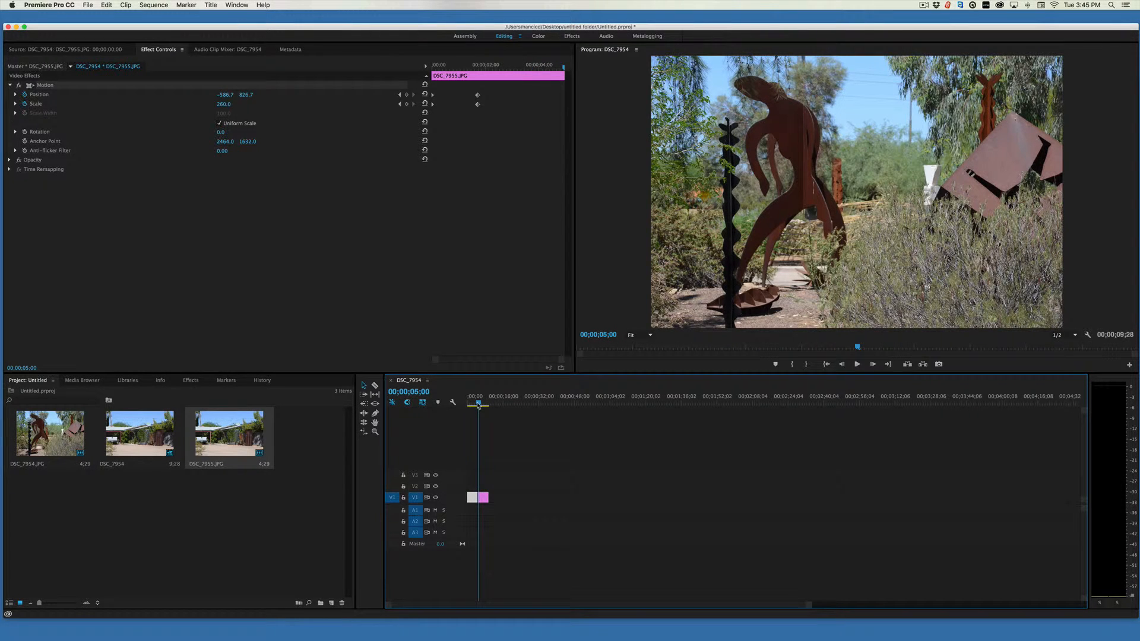
drag(478, 405, 479, 406)
click(483, 499)
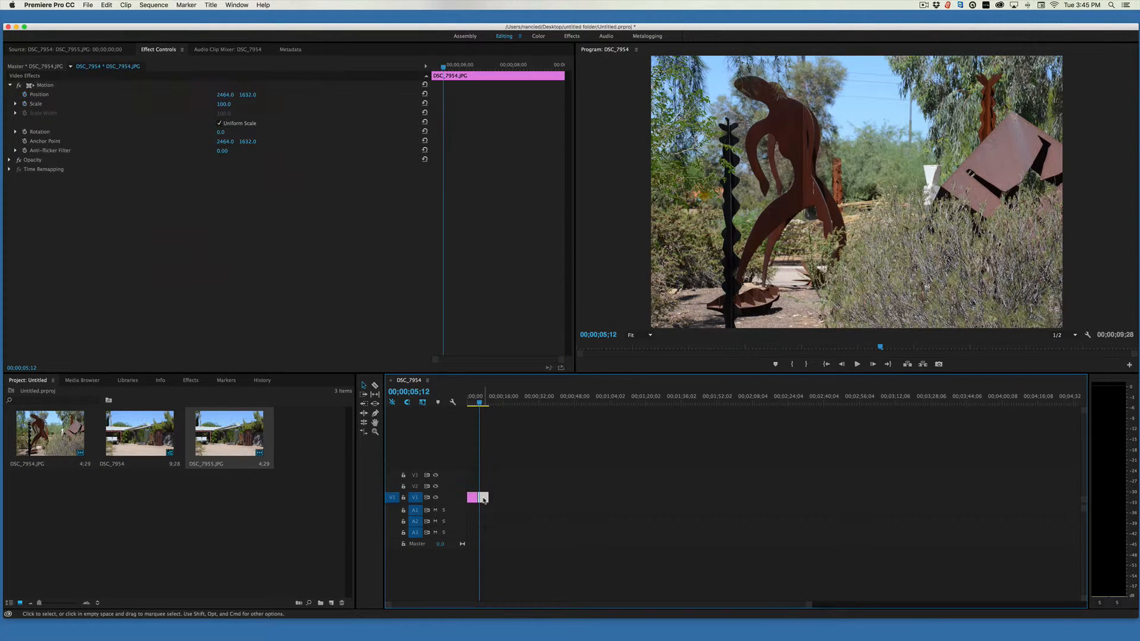
double_click(484, 499)
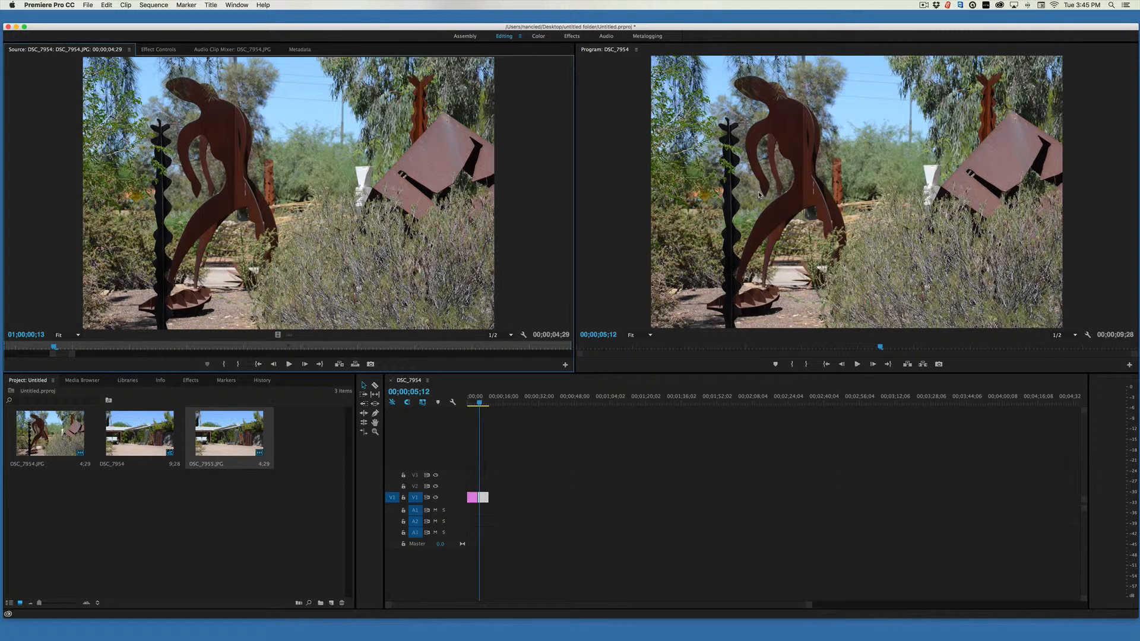
click(479, 404)
drag(479, 404, 479, 404)
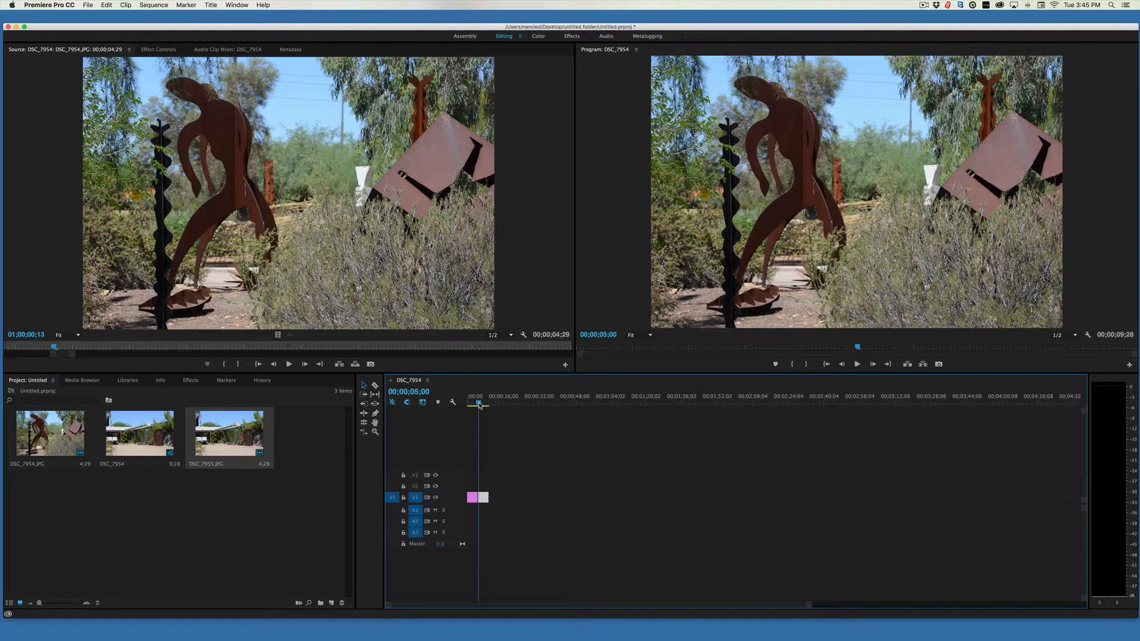
click(156, 51)
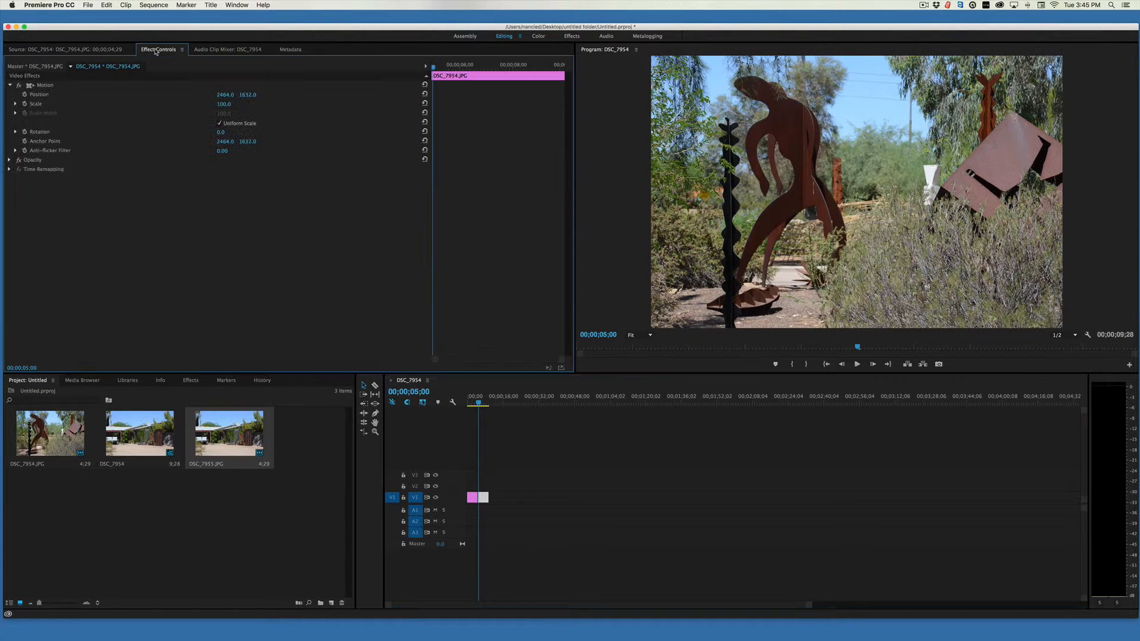
click(24, 104)
drag(434, 70, 514, 74)
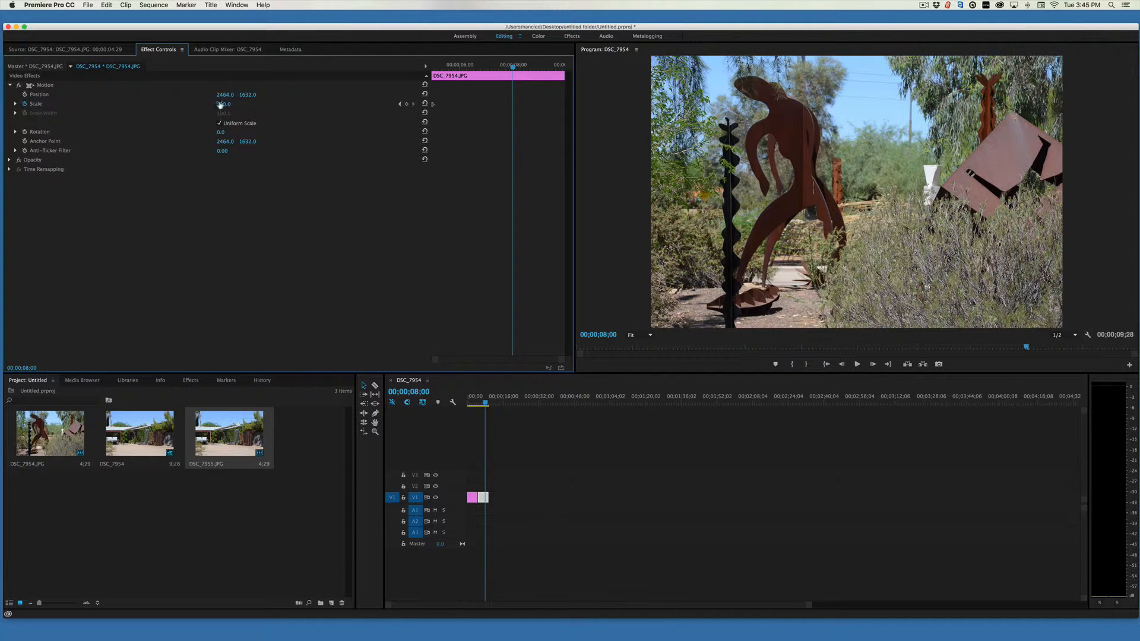
drag(223, 104, 371, 104)
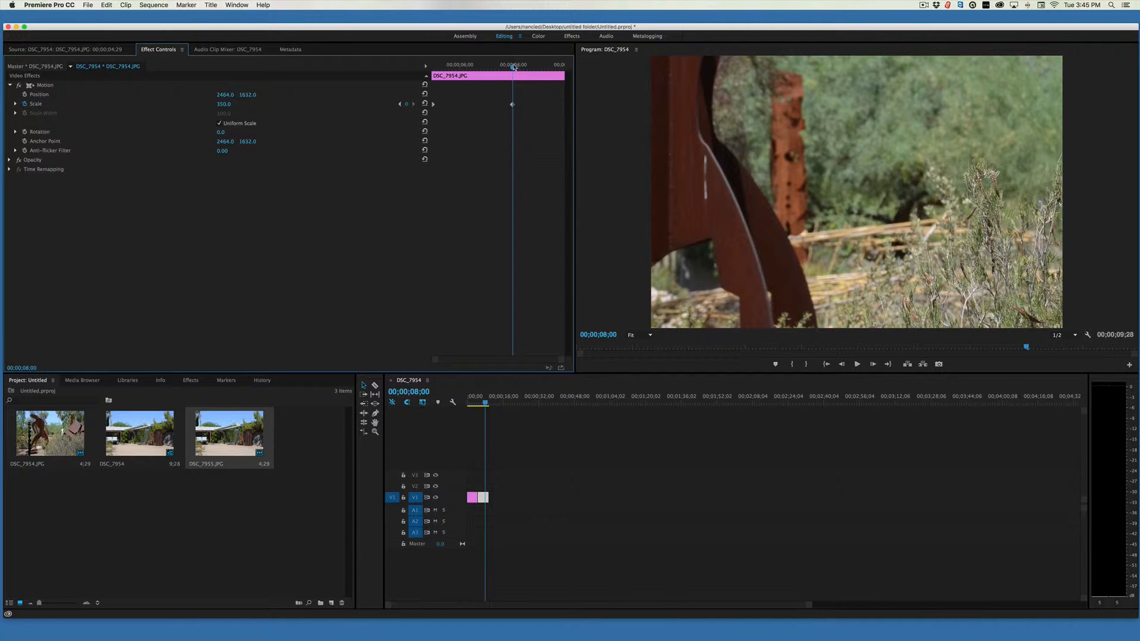
Keyframe the second clip's Position at 00;00;04;29, and at 00;00;07;29 move the image to about 5909, 4976 to frame the sculpture's head.
drag(513, 66, 431, 67)
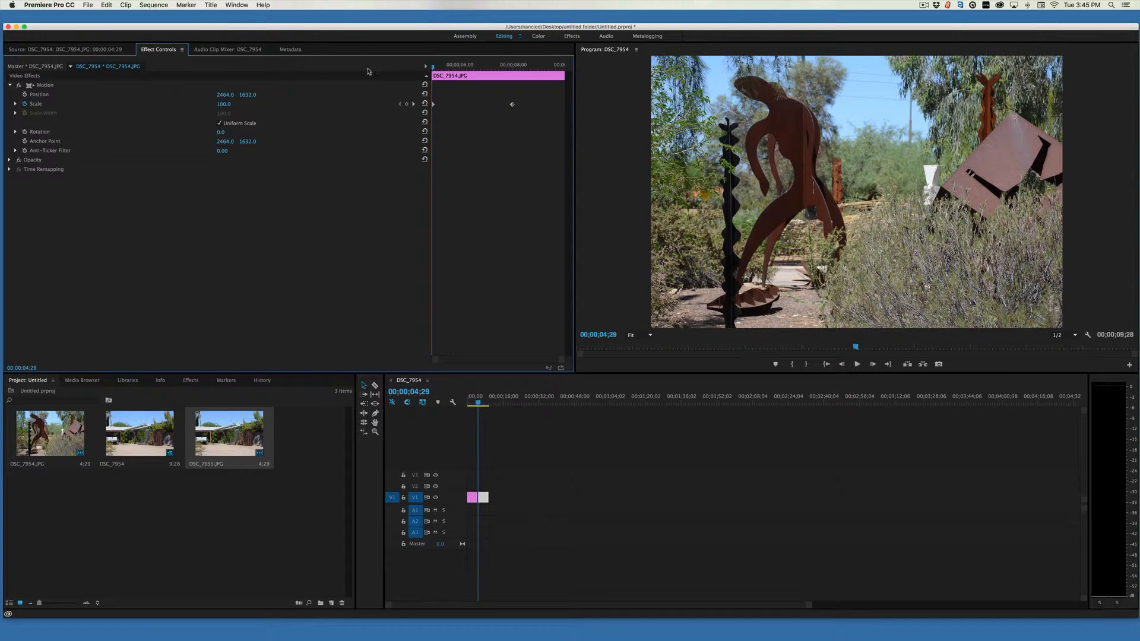
click(23, 95)
drag(433, 67, 514, 80)
click(729, 172)
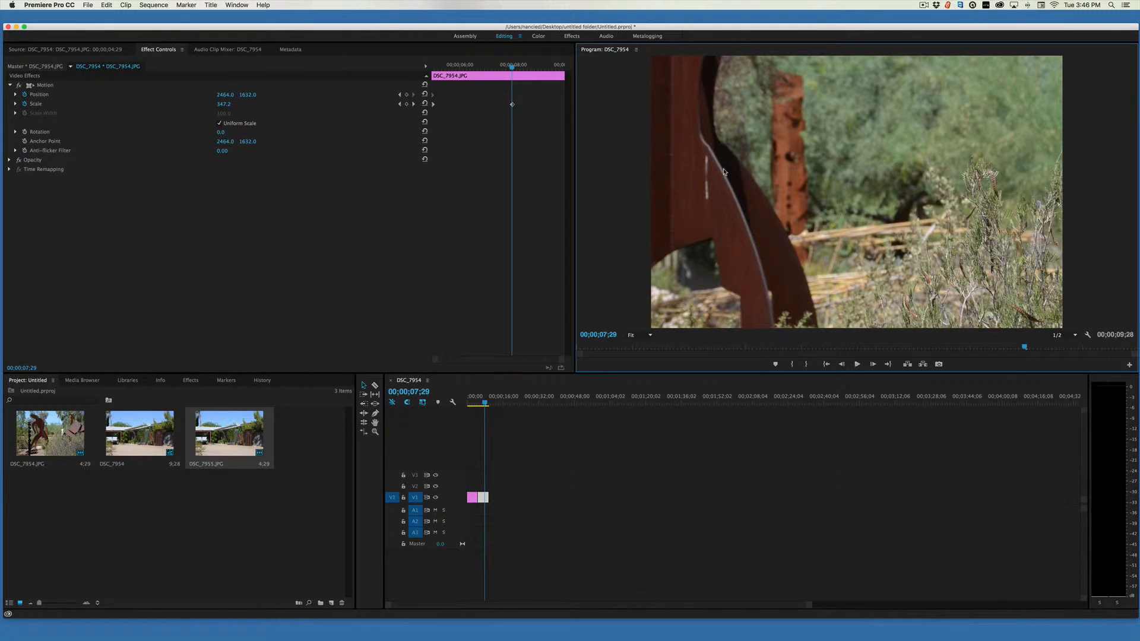
drag(703, 147, 897, 321)
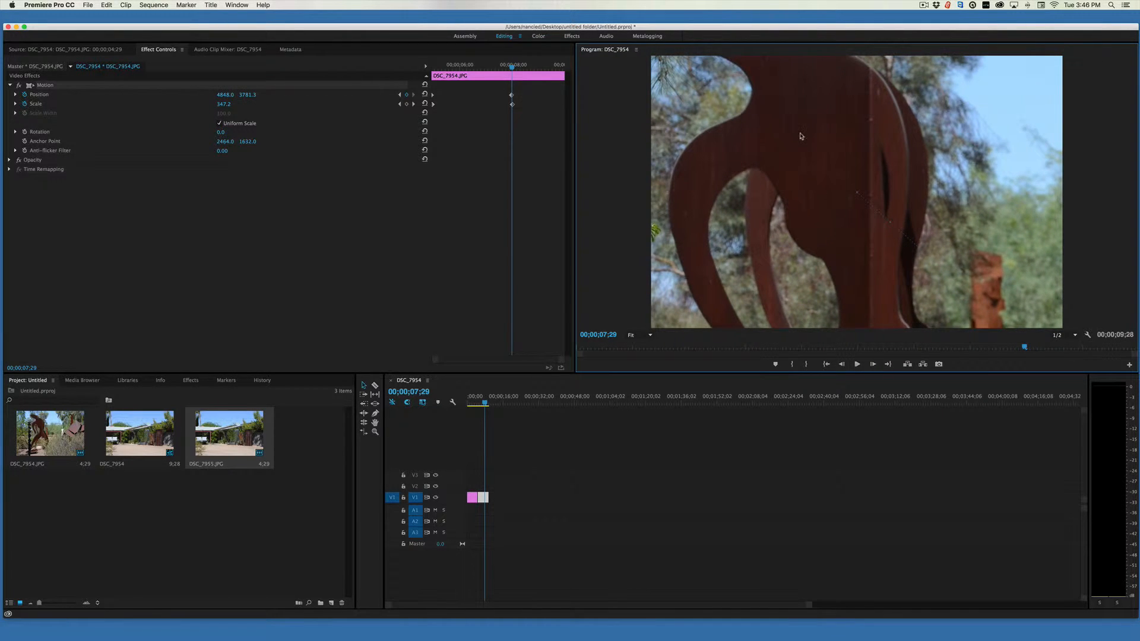
drag(802, 138, 878, 240)
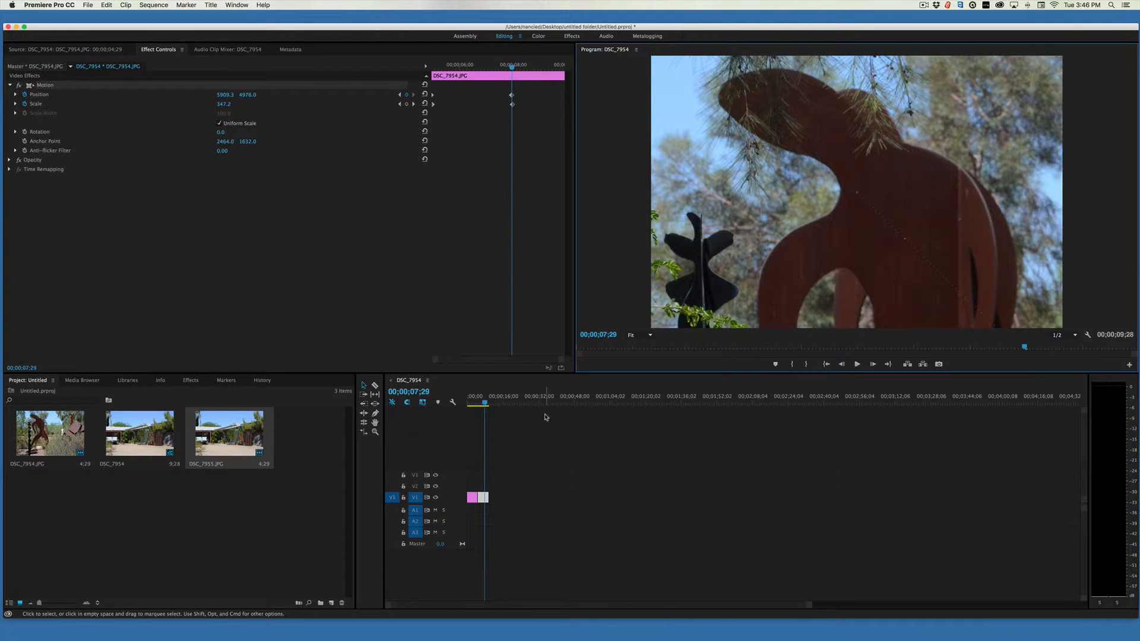
Play the sequence from the beginning to preview the pan and zoom animation.
key(Home)
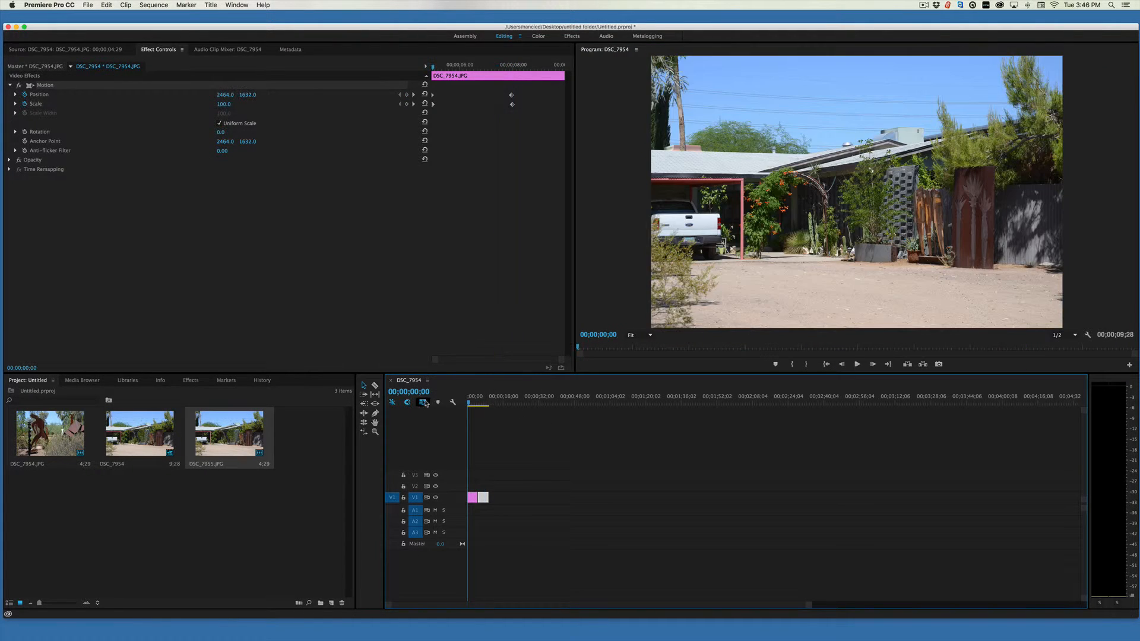
key(space)
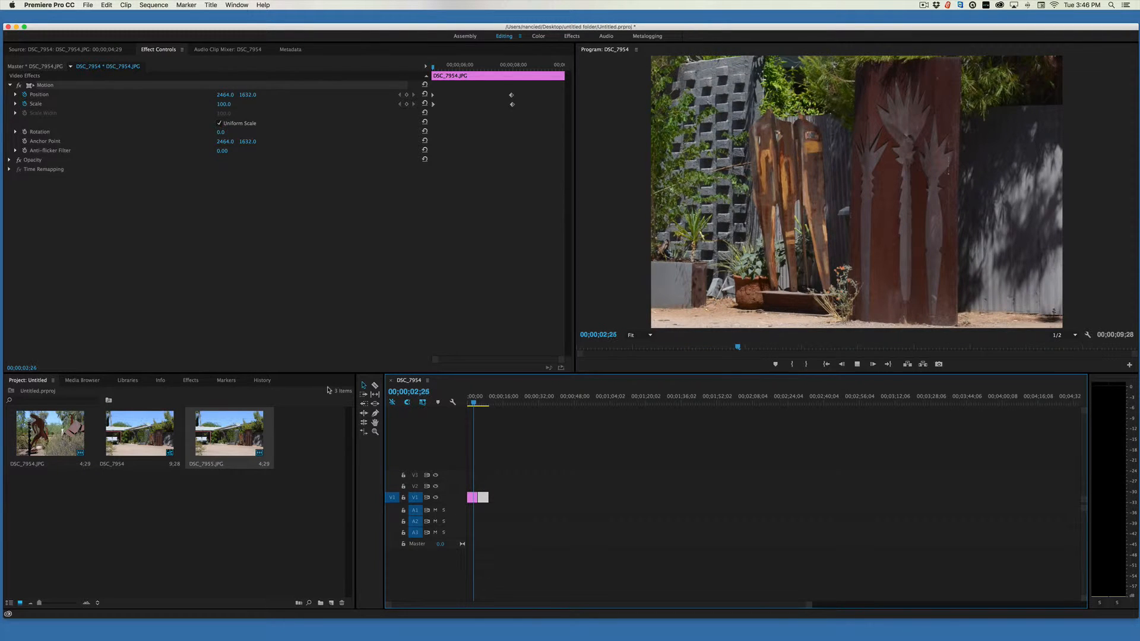
key(space)
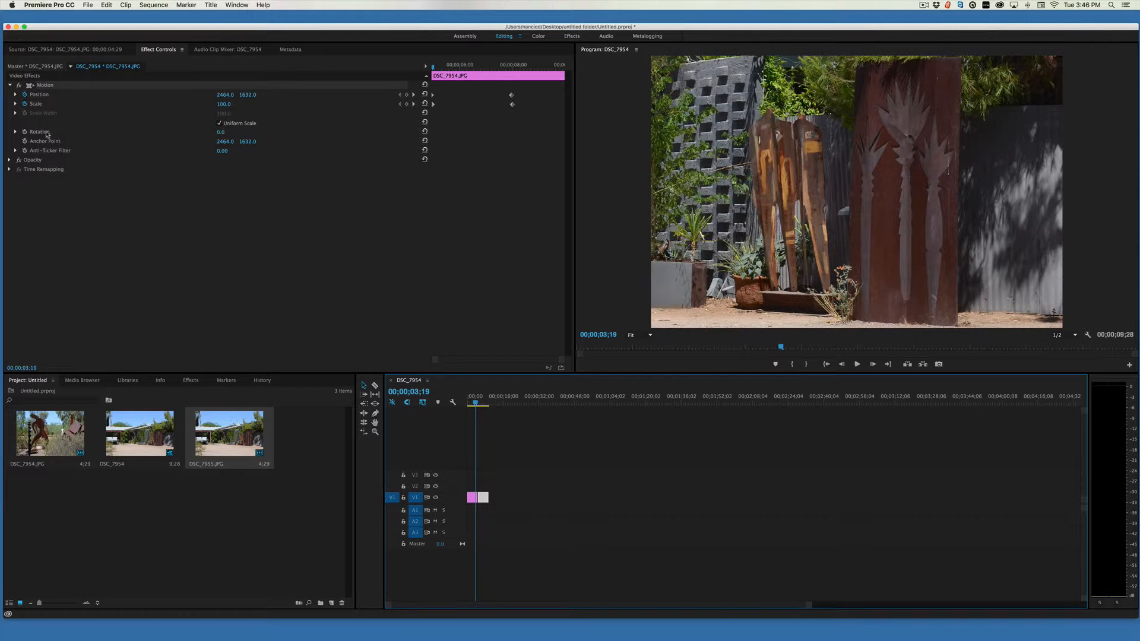
click(8, 164)
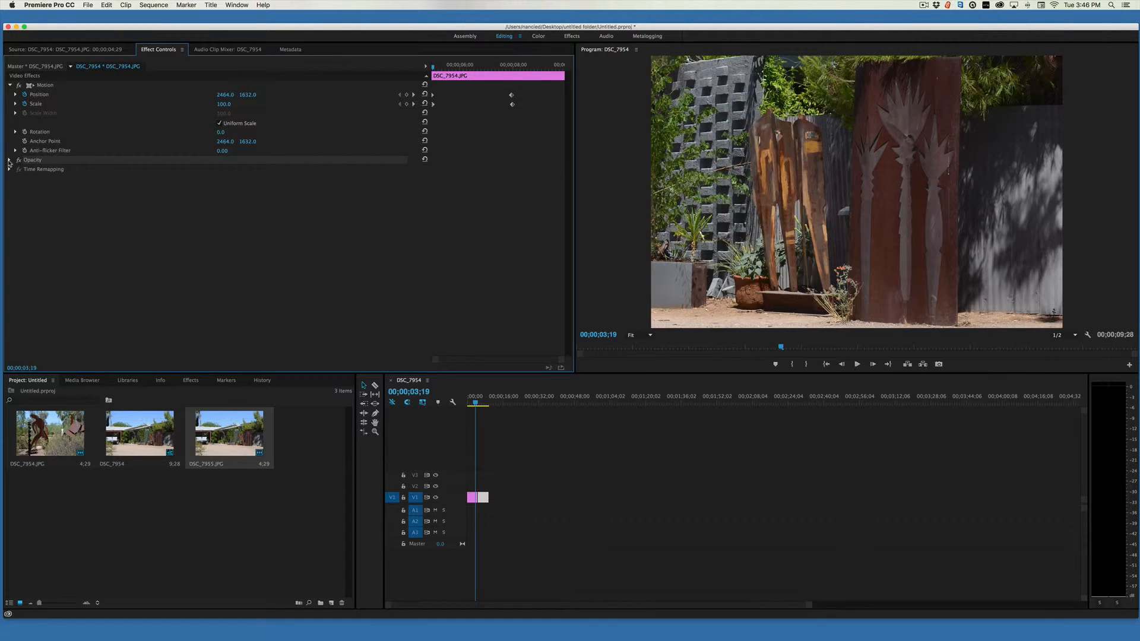
click(9, 161)
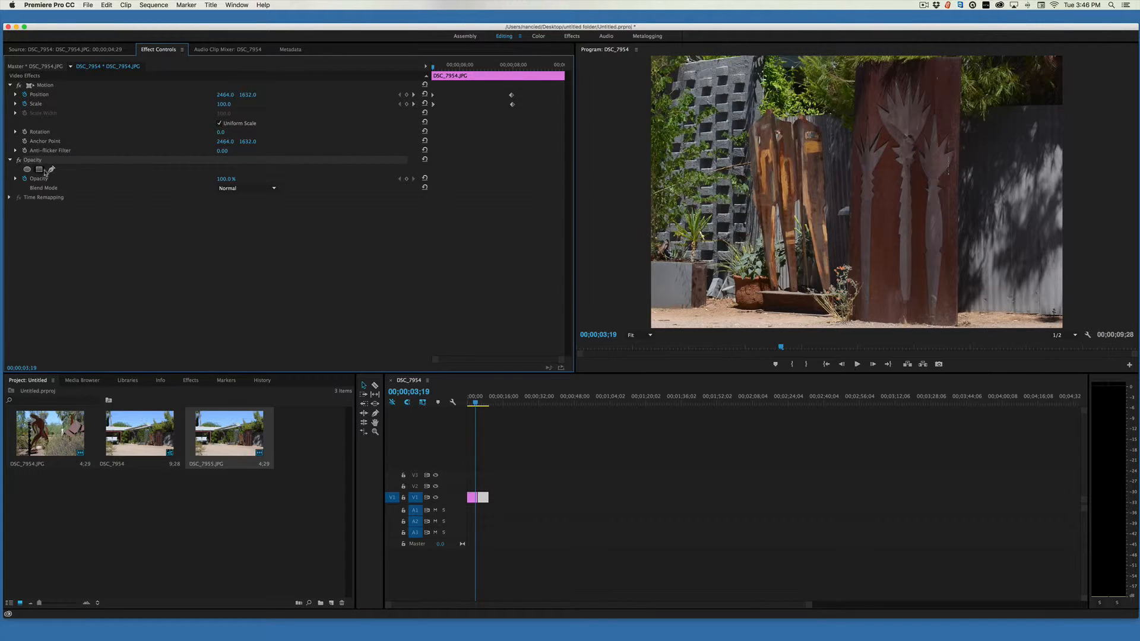
click(477, 404)
drag(479, 407, 473, 406)
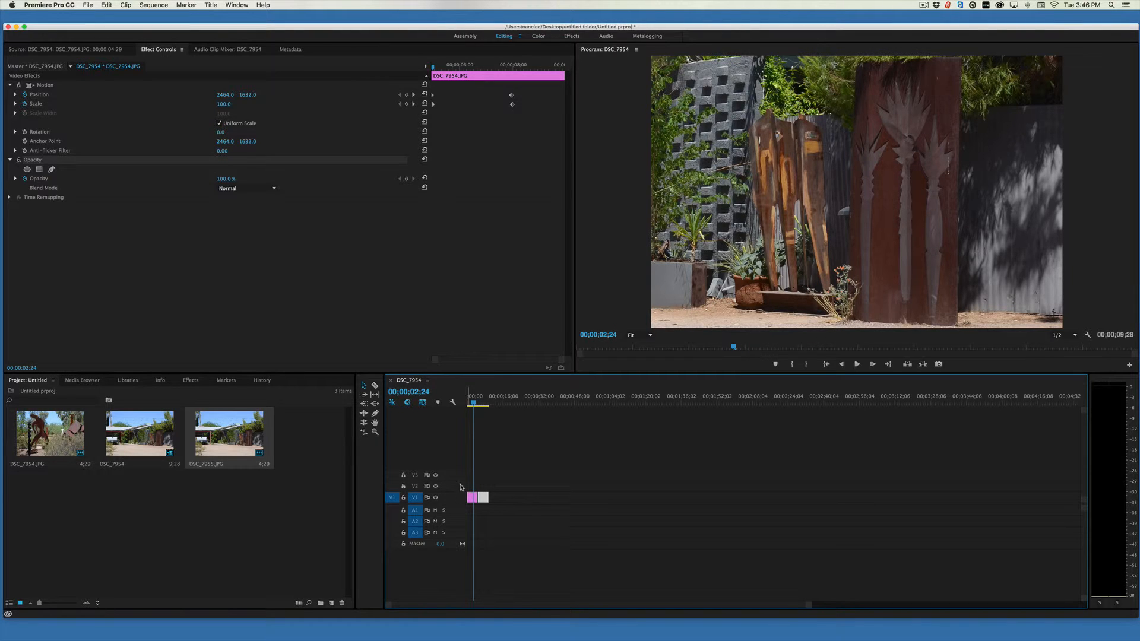
Select the first clip in the timeline and add an Opacity keyframe at 100% at 00;00;02;18.
double_click(472, 499)
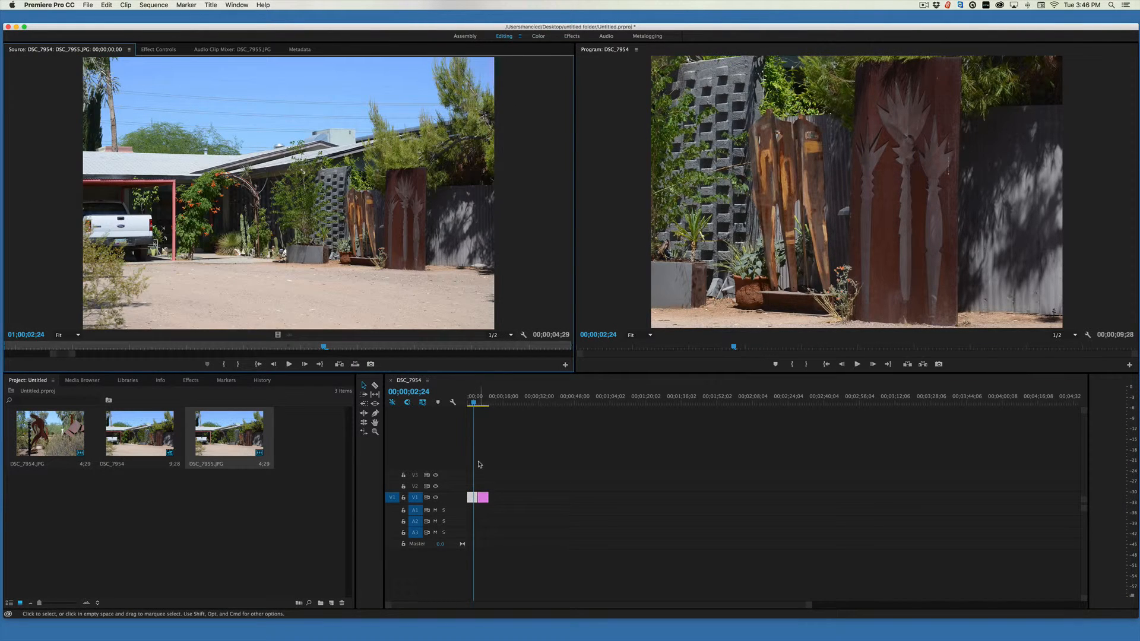
click(479, 406)
drag(479, 406, 475, 406)
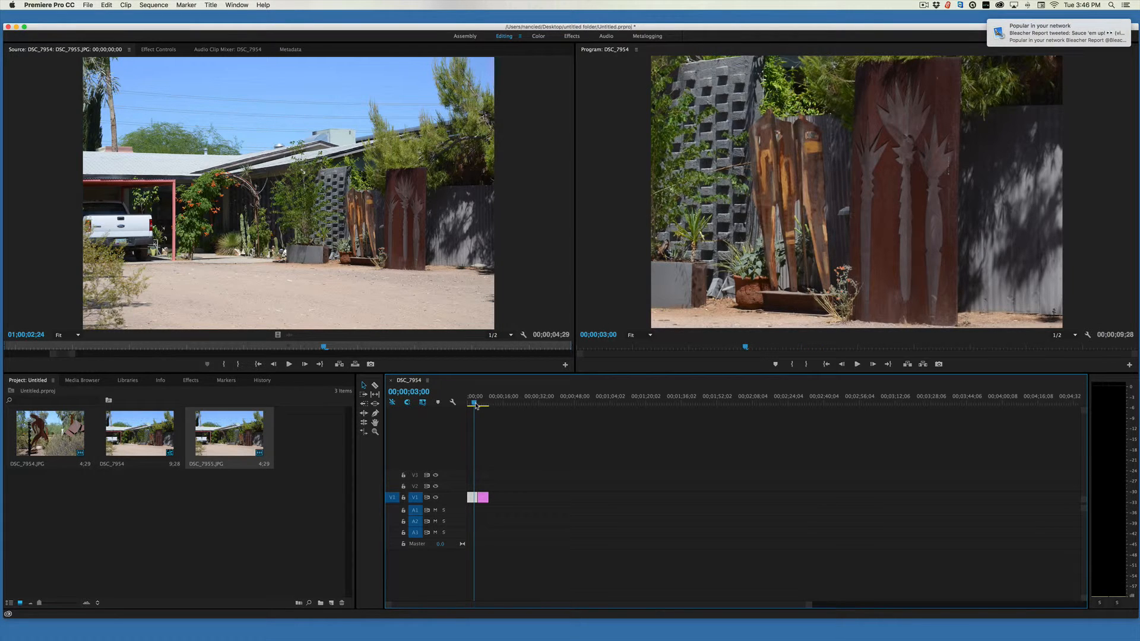
click(161, 49)
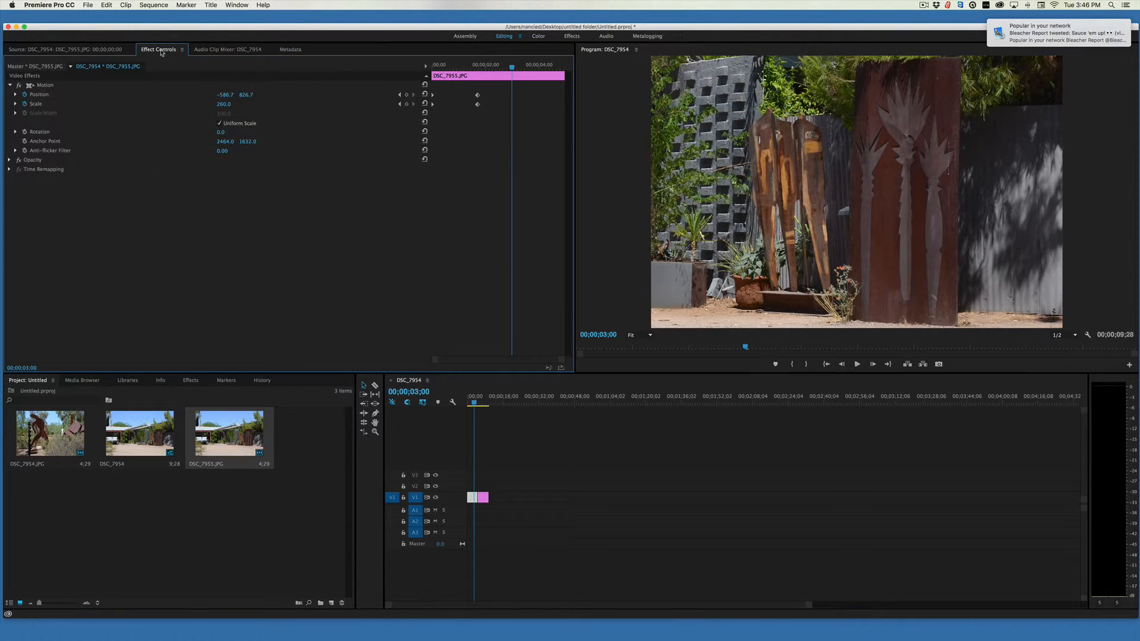
mouse_move(511, 68)
mouse_down()
mouse_move(478, 69)
mouse_move(490, 72)
mouse_up()
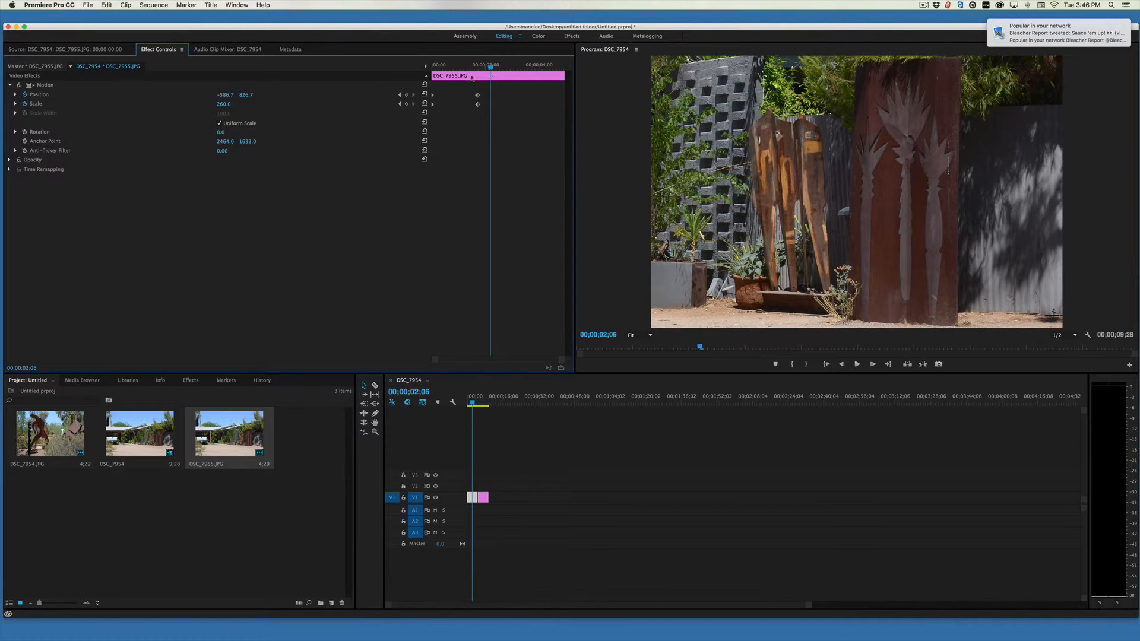
click(9, 160)
click(24, 178)
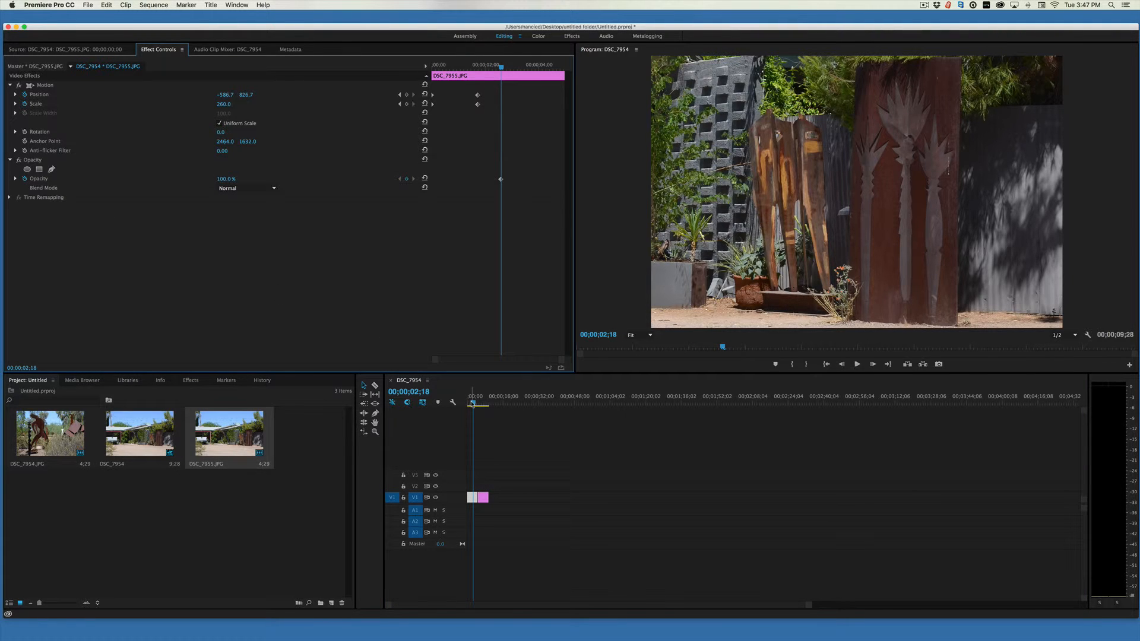
Set the first clip's Opacity to 0 at 00;00;05;00 to fade the photo out.
click(473, 404)
drag(474, 403, 478, 404)
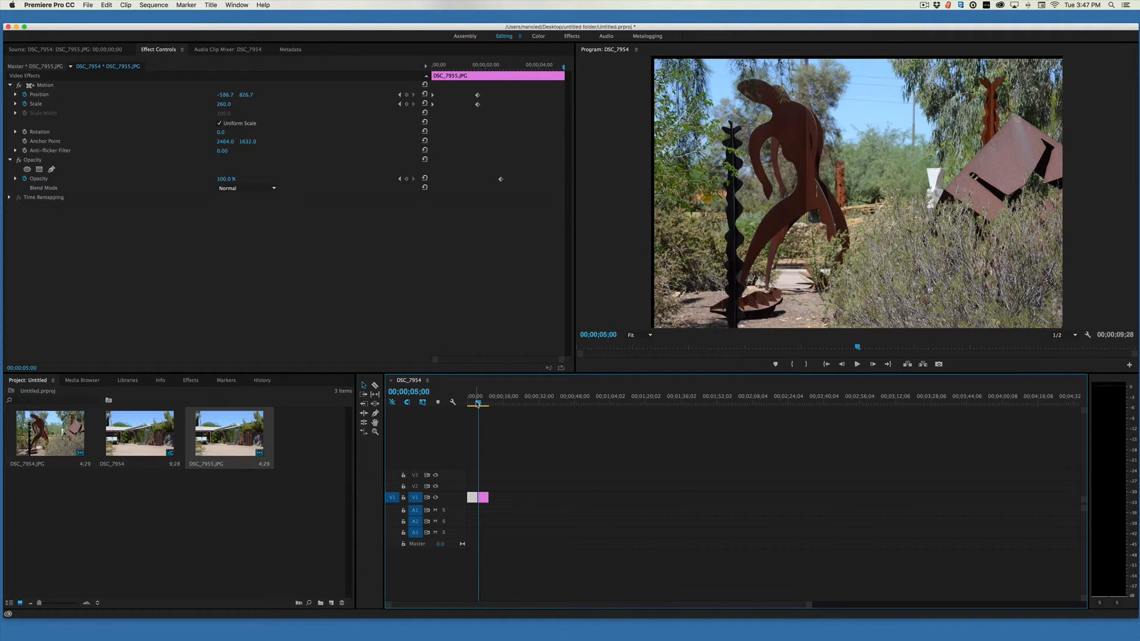
click(225, 179)
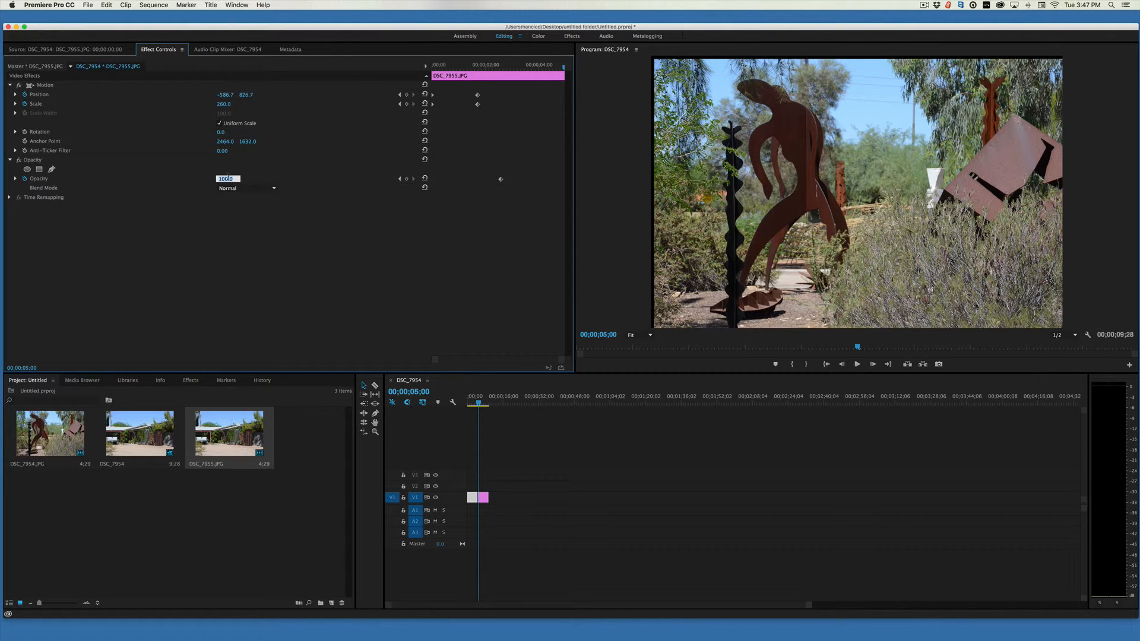
text(0)
key(Return)
Play the sequence from the start to preview the first clip's fade-out.
drag(479, 404, 464, 404)
key(space)
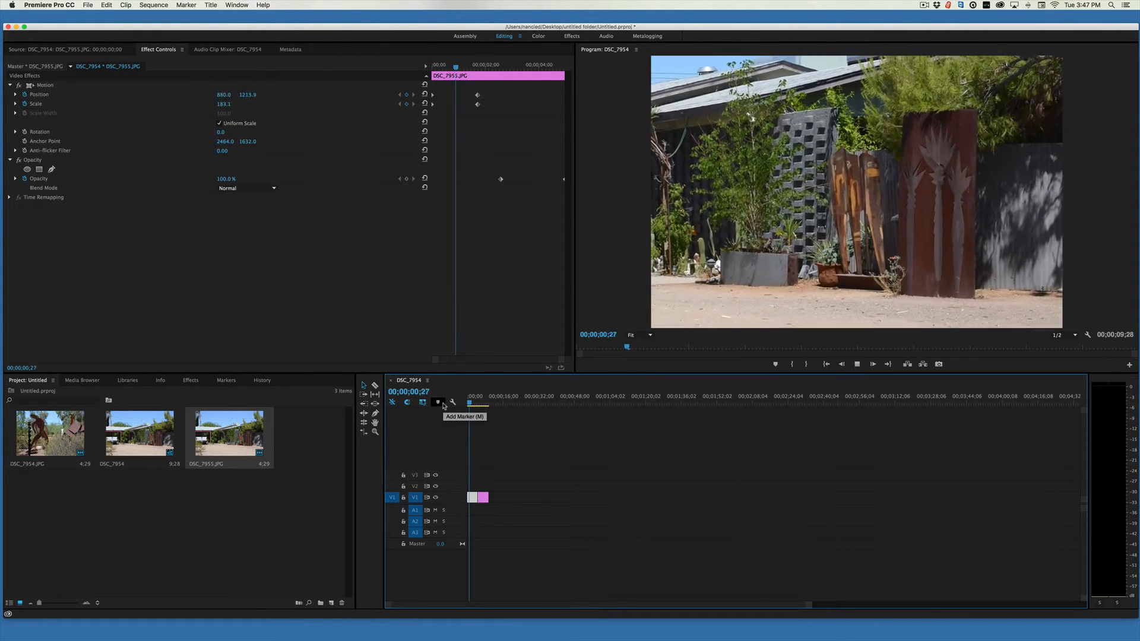